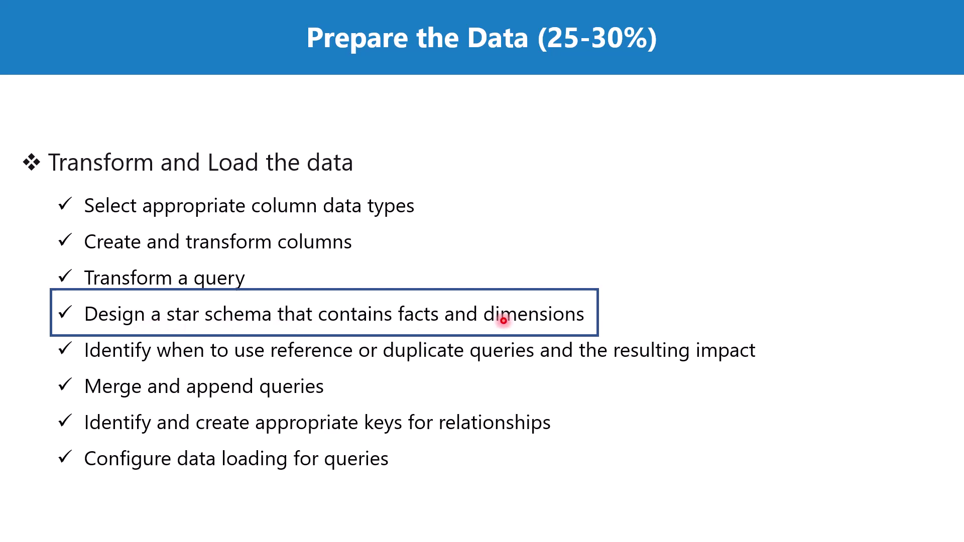
- Leave the slideshow and bring the Superstore data model workbook into view
key("alt+Tab")
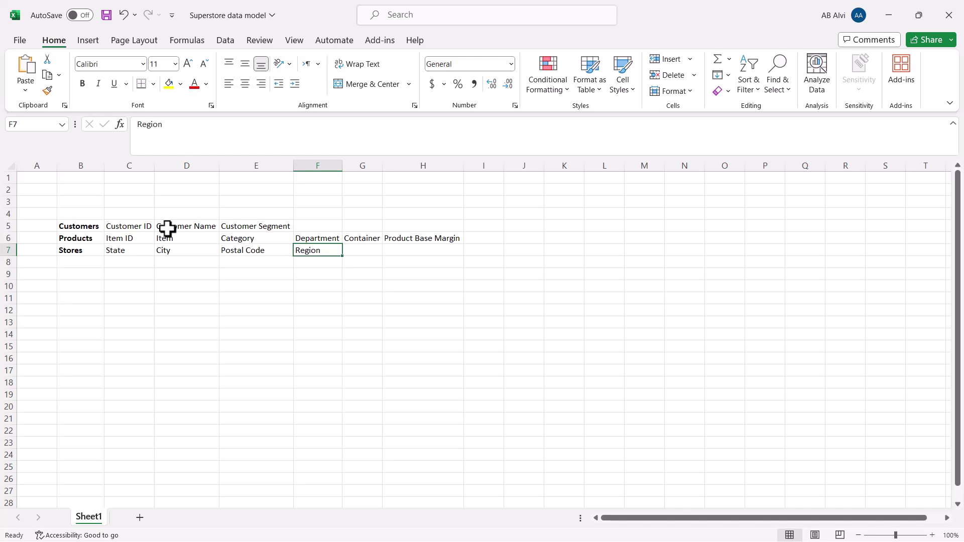
- Enter 'Transactions' in B8 below Stores and auto-fit column B to its width
key("Down")
key("Left")
key("Left")
key("Left")
key("Left")
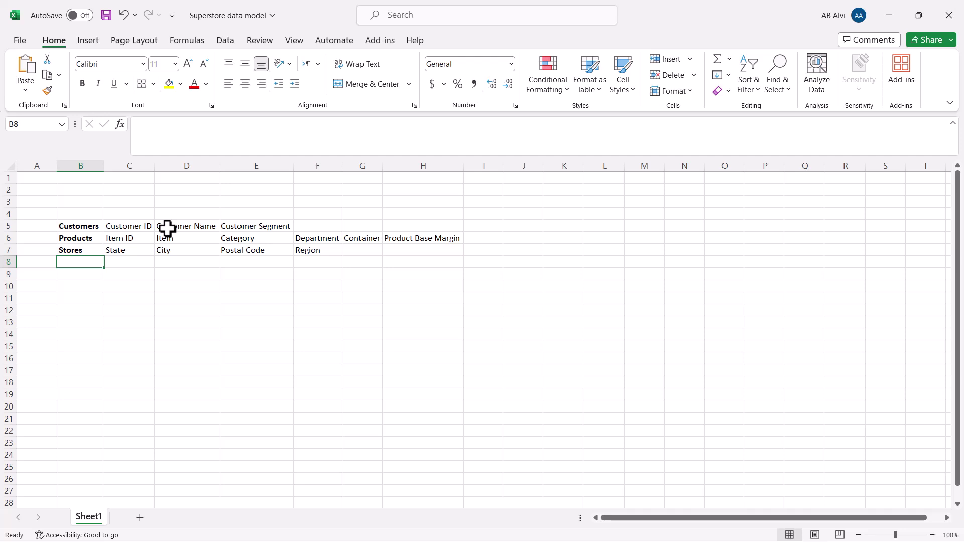
type("Tra")
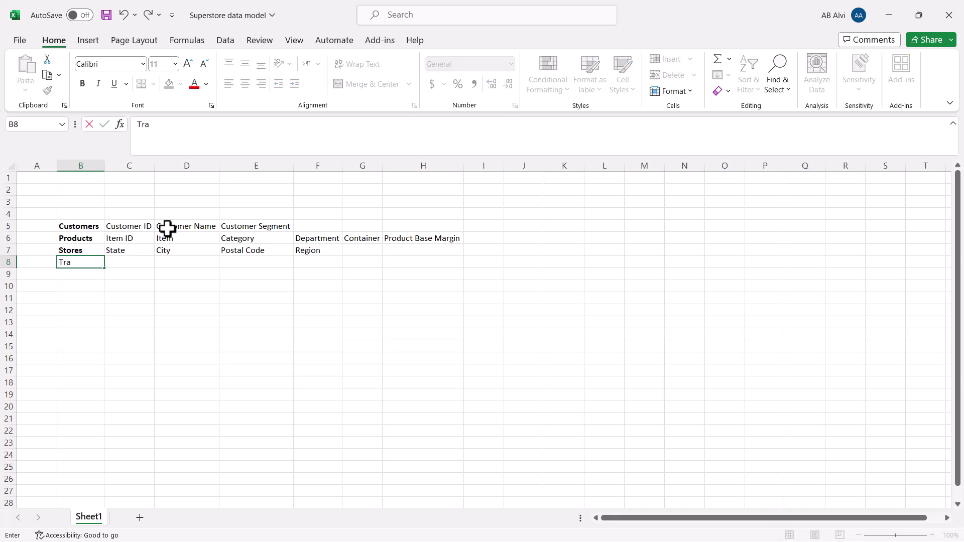
type("nsactions")
left_click(399, 360)
double_click(103, 166)
left_click(118, 273)
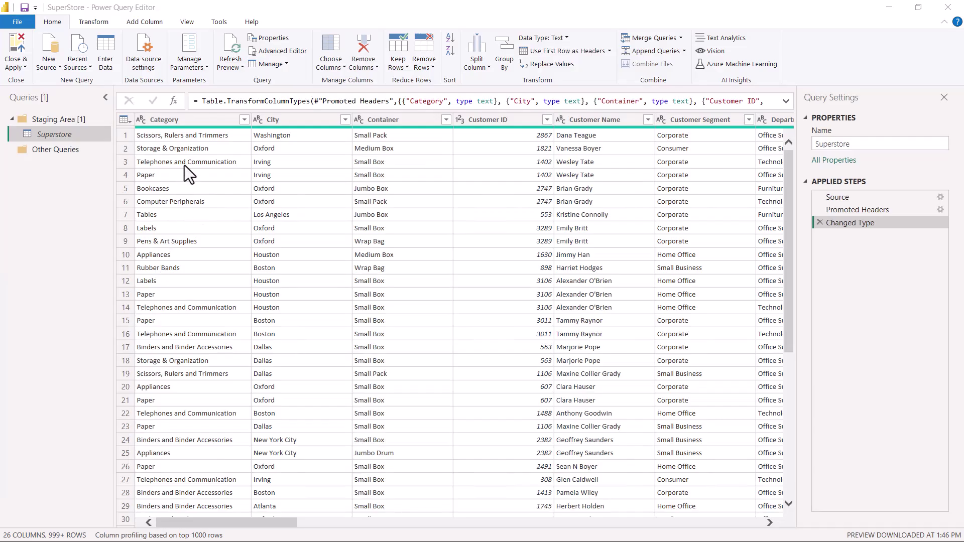
- Check data types of Superstore columns from Category and City through Number of Records and Order Date
left_click(186, 119)
left_click(282, 117)
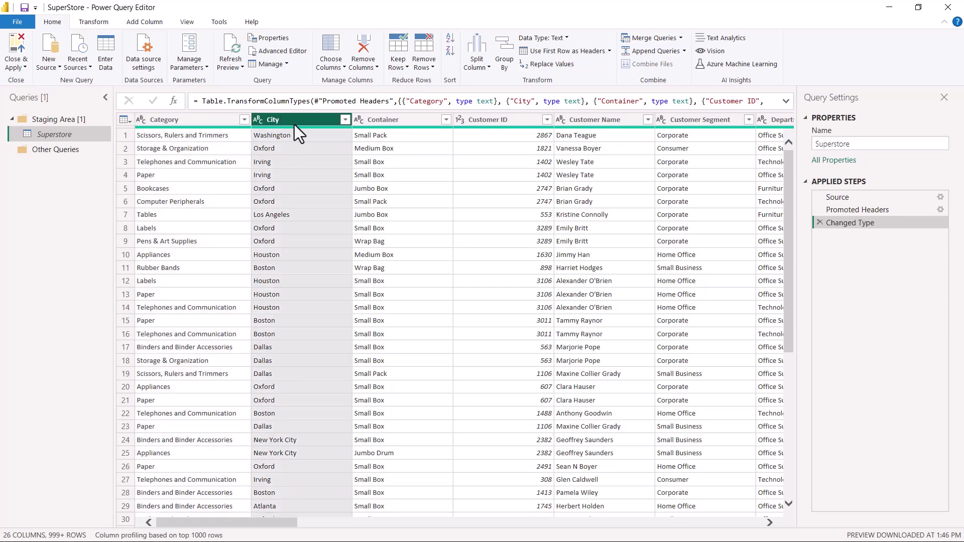
left_click(396, 123)
left_click(487, 125)
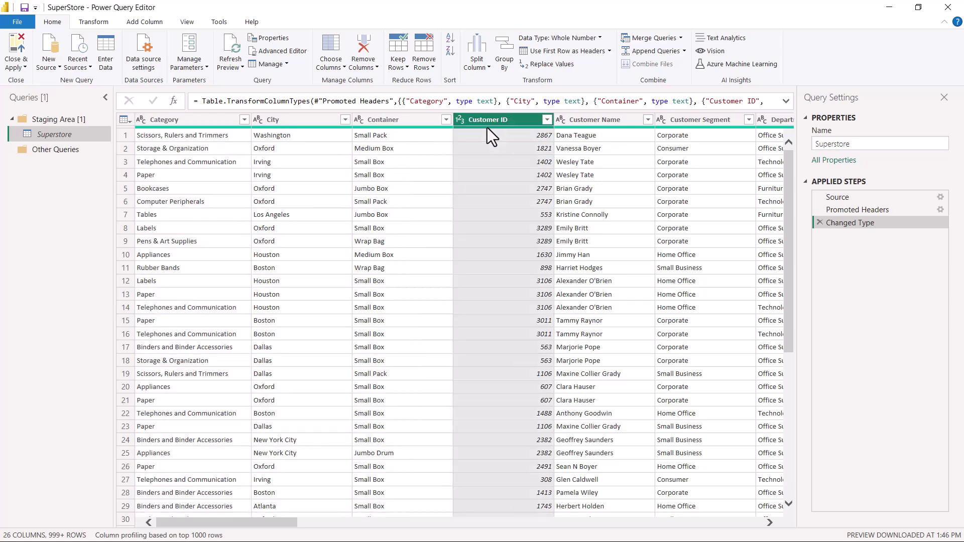
left_click(599, 122)
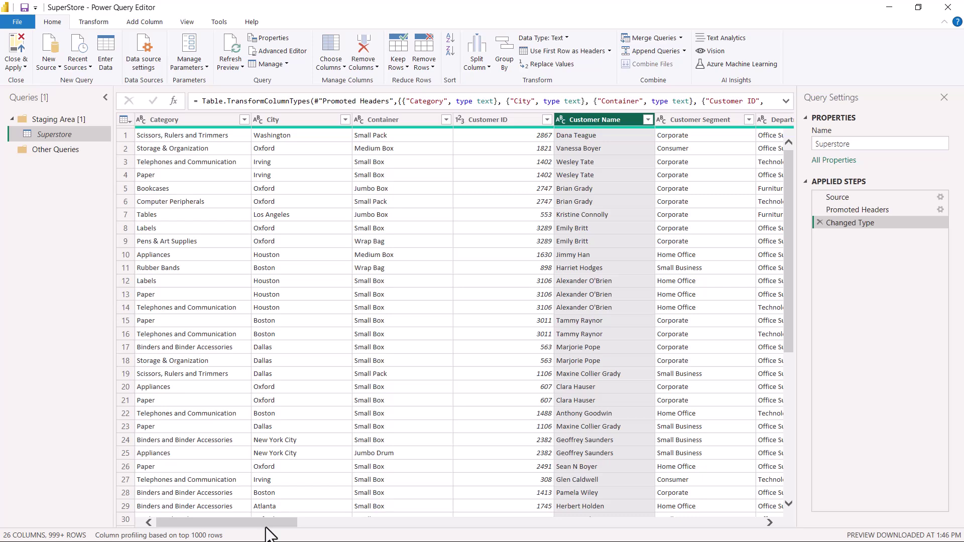
left_click_drag(266, 521, 365, 523)
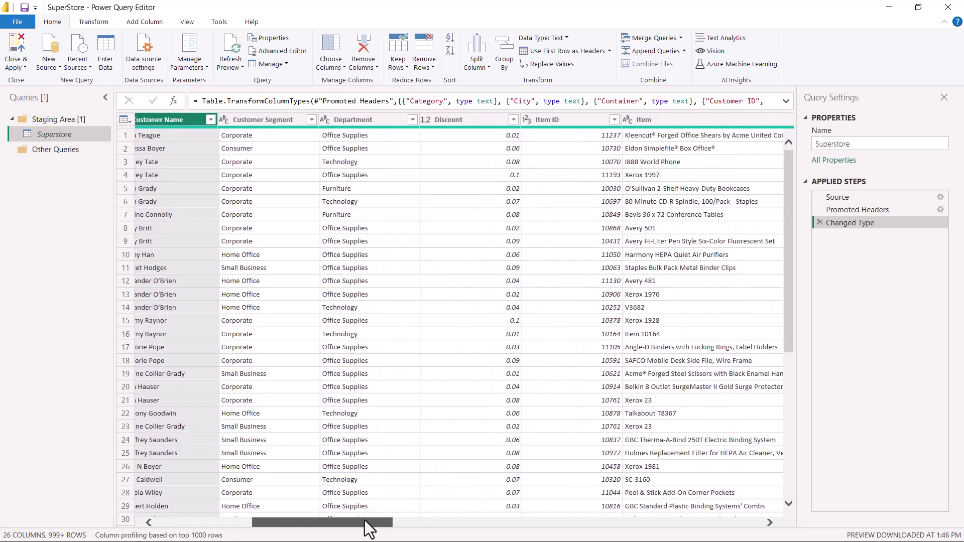
left_click(458, 124)
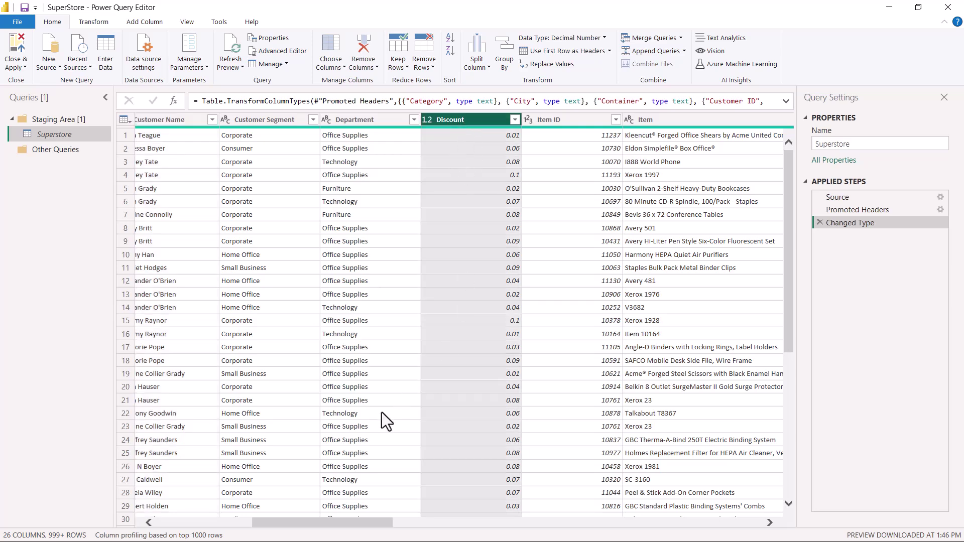
left_click_drag(327, 526, 420, 527)
left_click(455, 126)
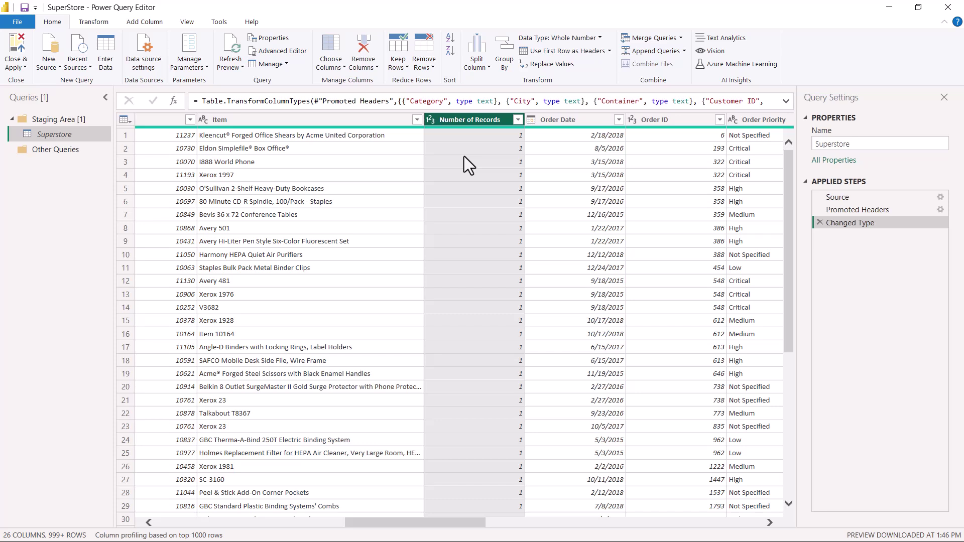
left_click(600, 122)
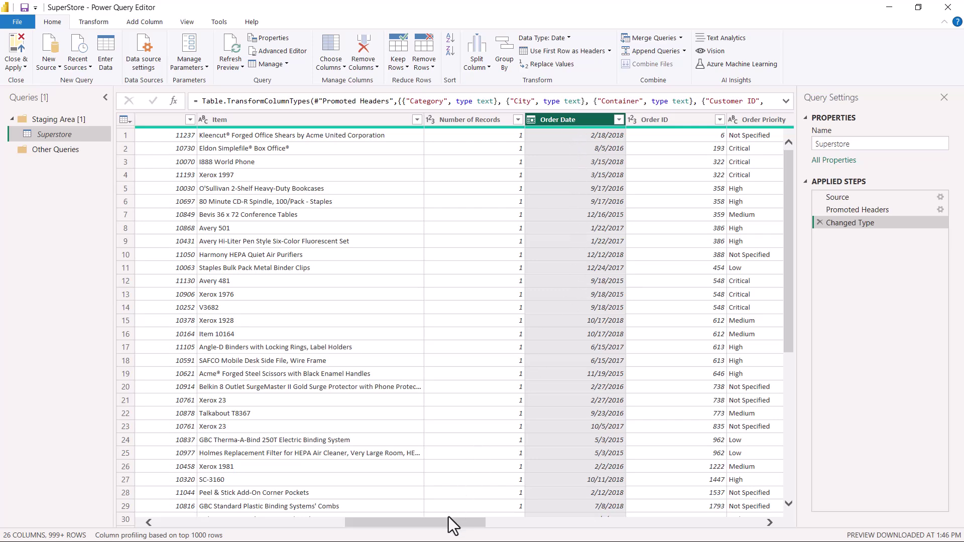
left_click_drag(447, 522, 476, 524)
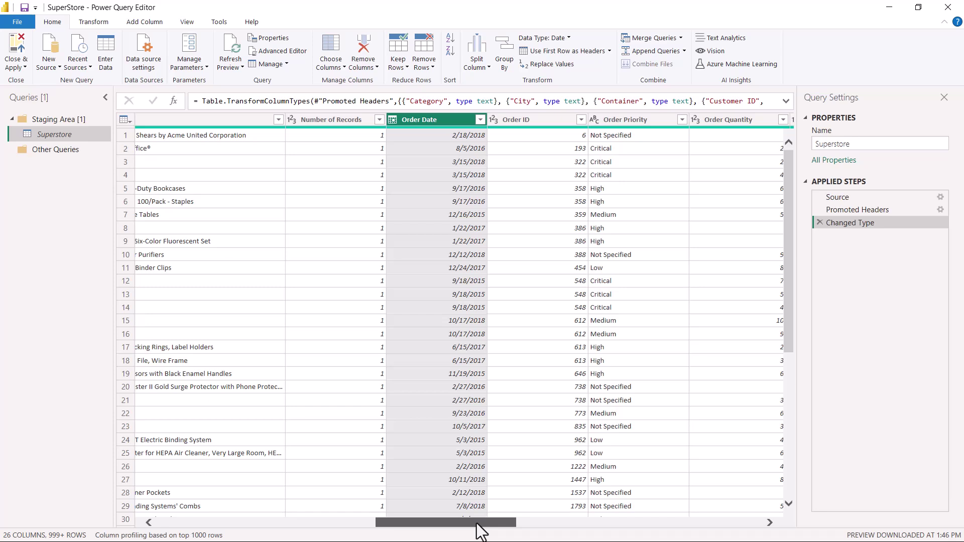
left_click(530, 123)
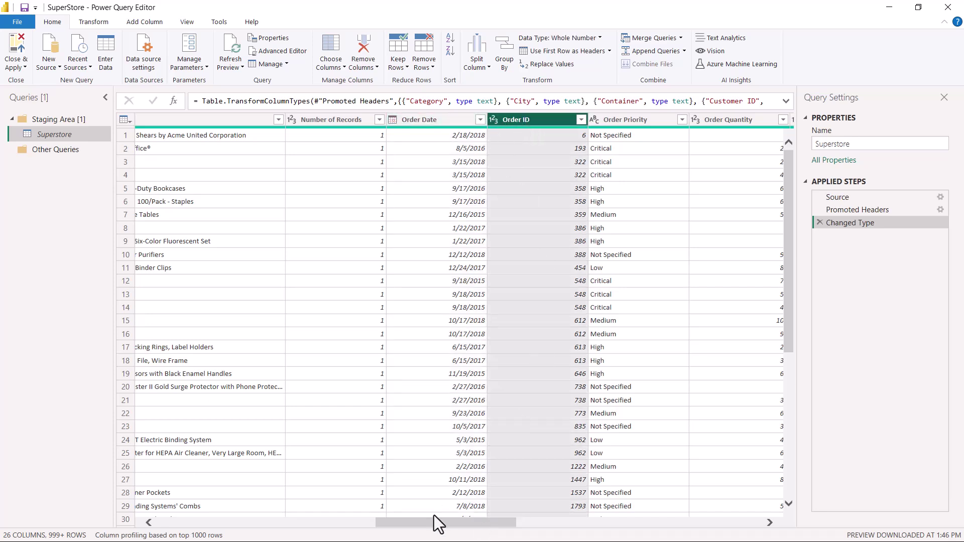
left_click_drag(434, 523, 457, 522)
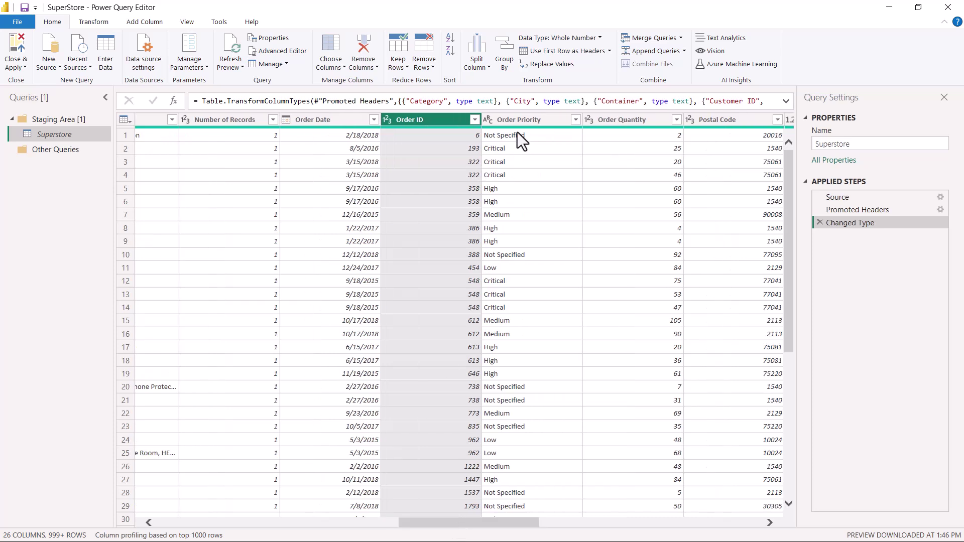
left_click(519, 119)
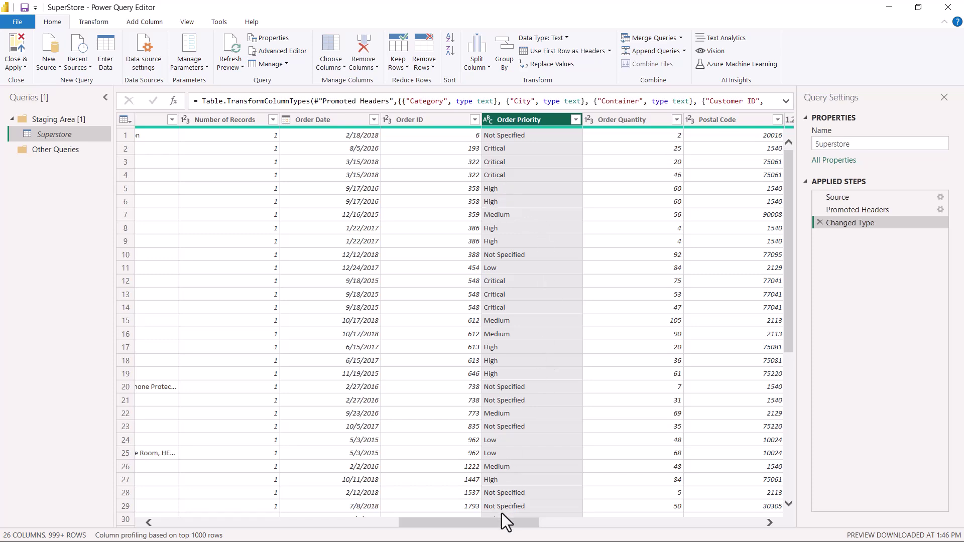
left_click_drag(499, 522, 523, 523)
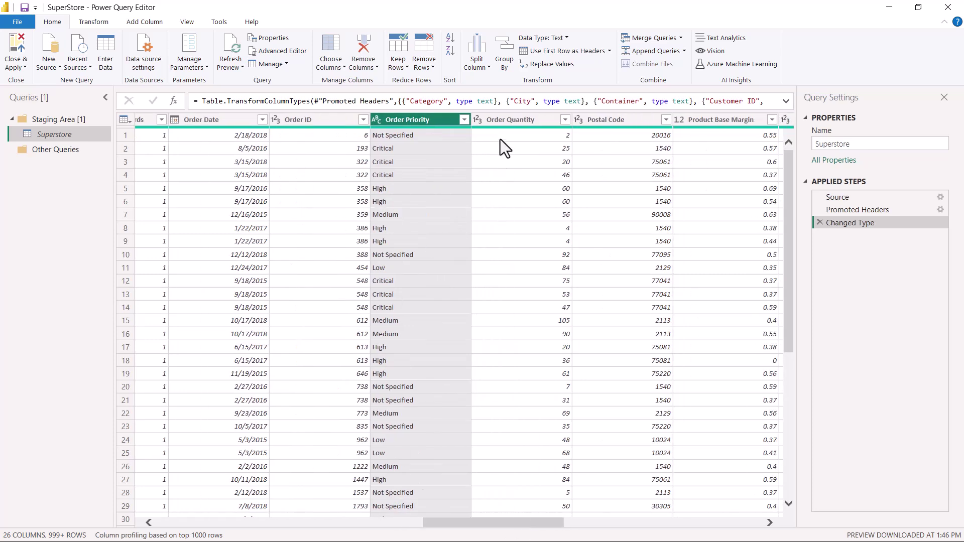
left_click(502, 120)
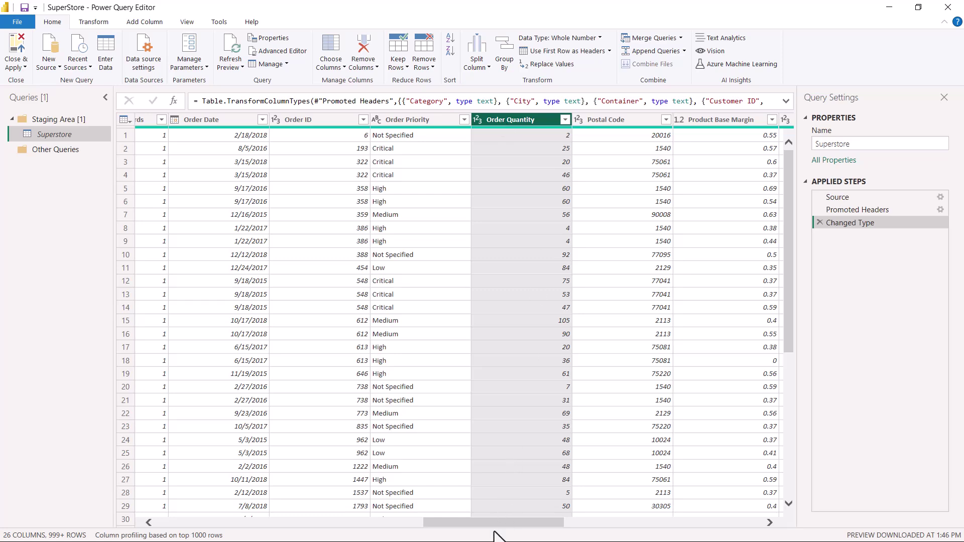
left_click_drag(495, 527, 618, 521)
left_click(560, 125)
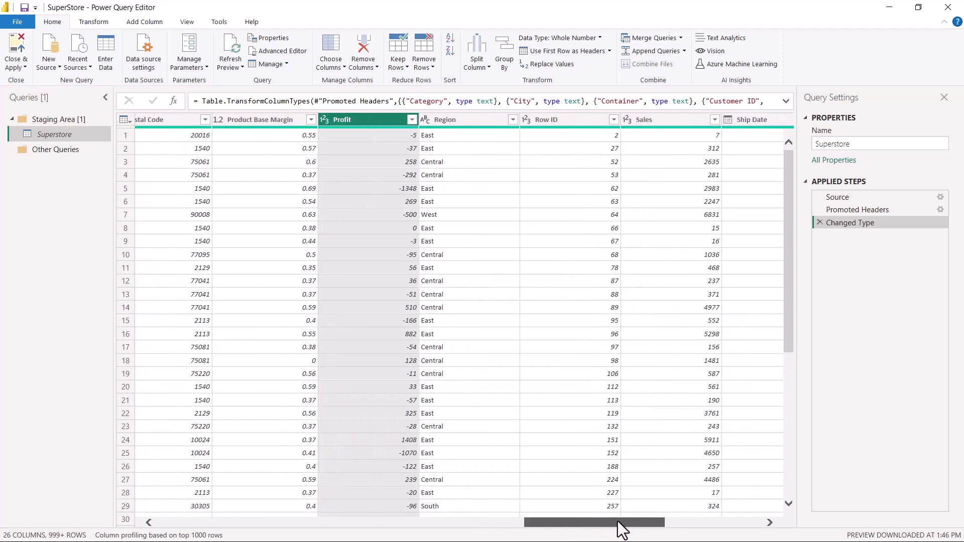
left_click(580, 124)
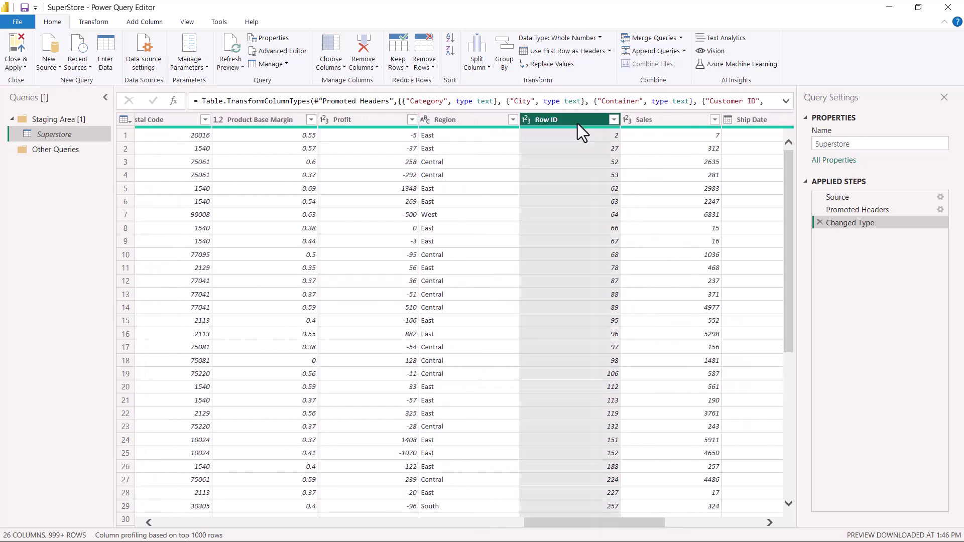
left_click(659, 120)
left_click_drag(627, 526, 708, 525)
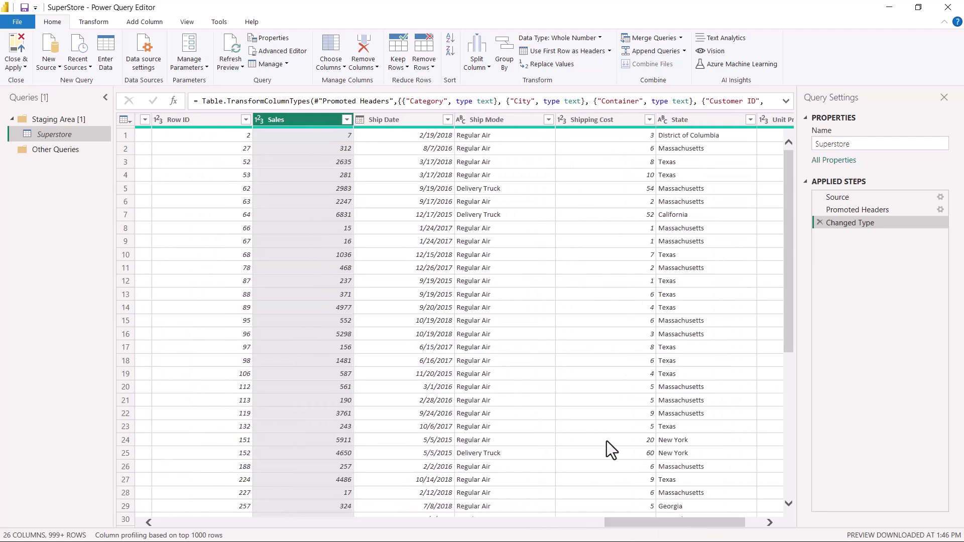
left_click(403, 124)
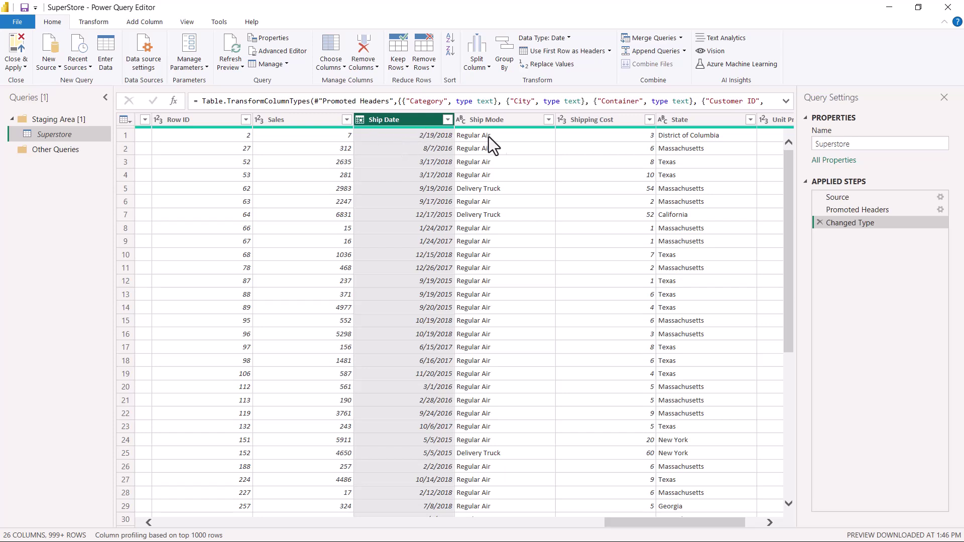
left_click(496, 122)
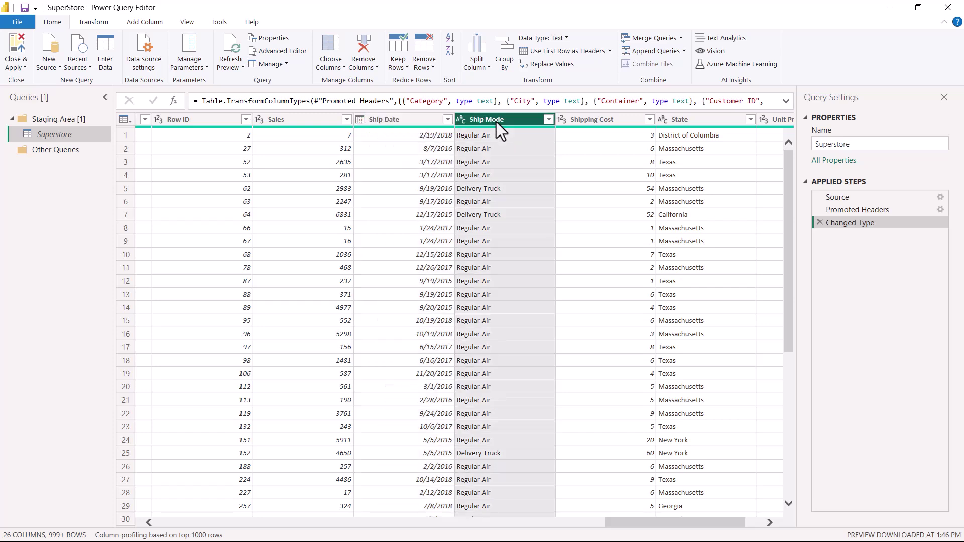
left_click(599, 121)
left_click_drag(721, 523, 757, 525)
left_click(713, 124)
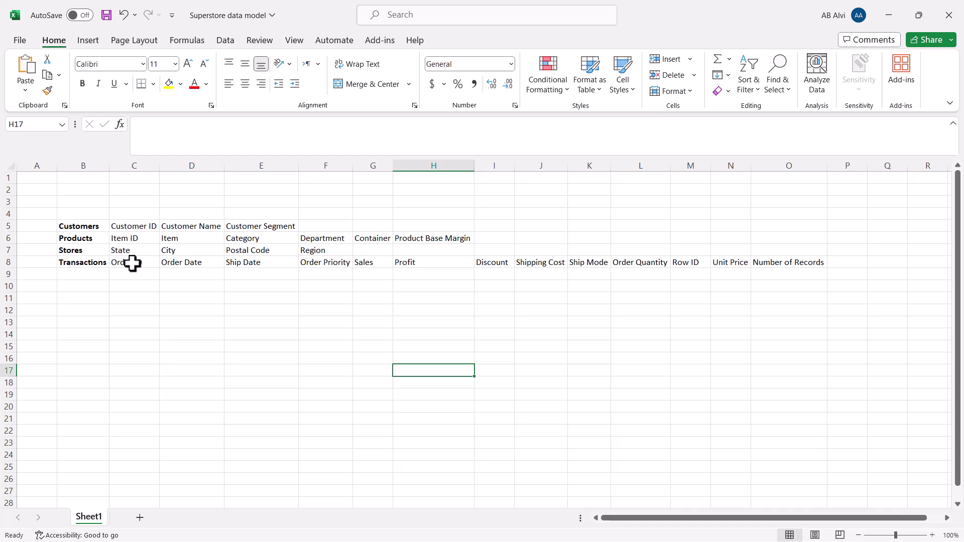
- Verify each Transactions field in C8:O8, from Order ID and Order Date through Number of Records
left_click(130, 266)
left_click(187, 262)
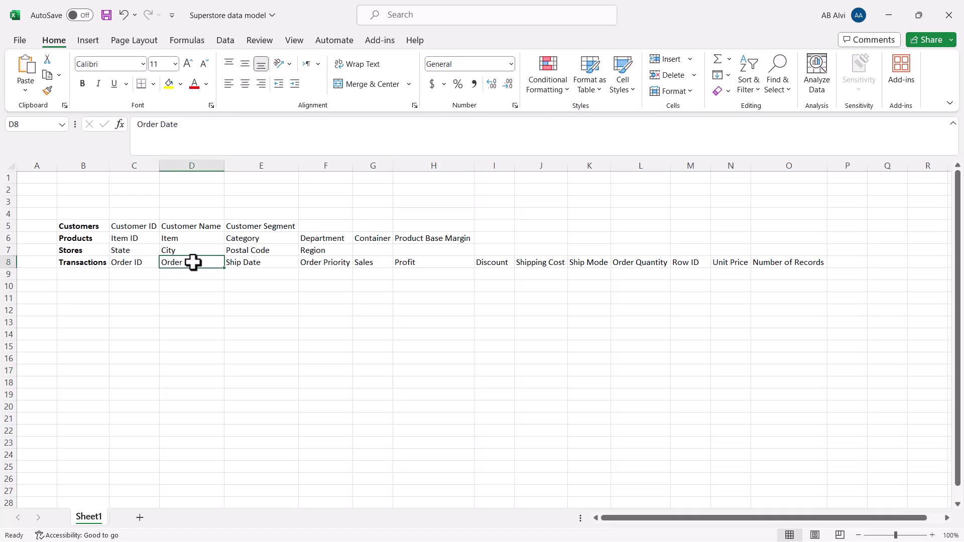
left_click(245, 262)
left_click(347, 262)
left_click(370, 263)
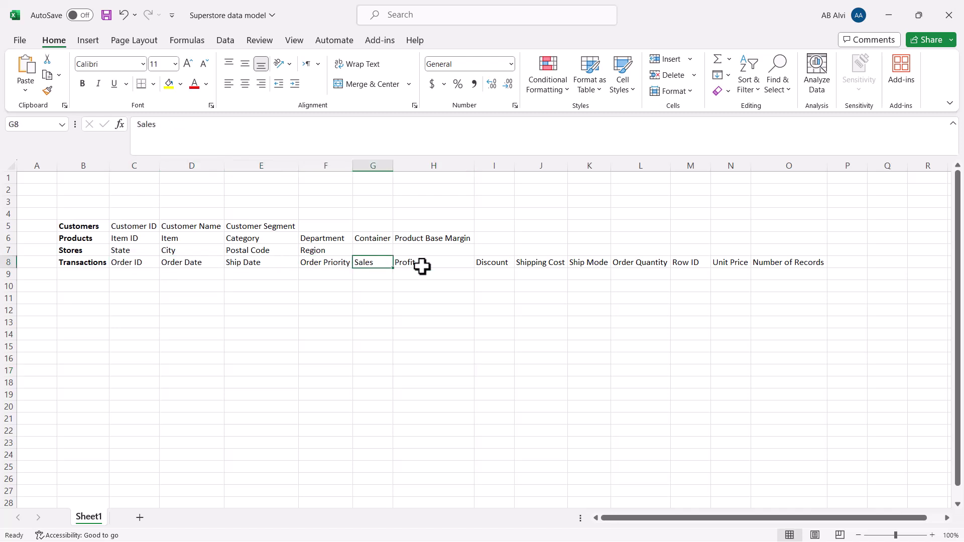
left_click(423, 265)
left_click(497, 264)
left_click(547, 266)
left_click(598, 262)
left_click(641, 265)
left_click(703, 261)
left_click(728, 263)
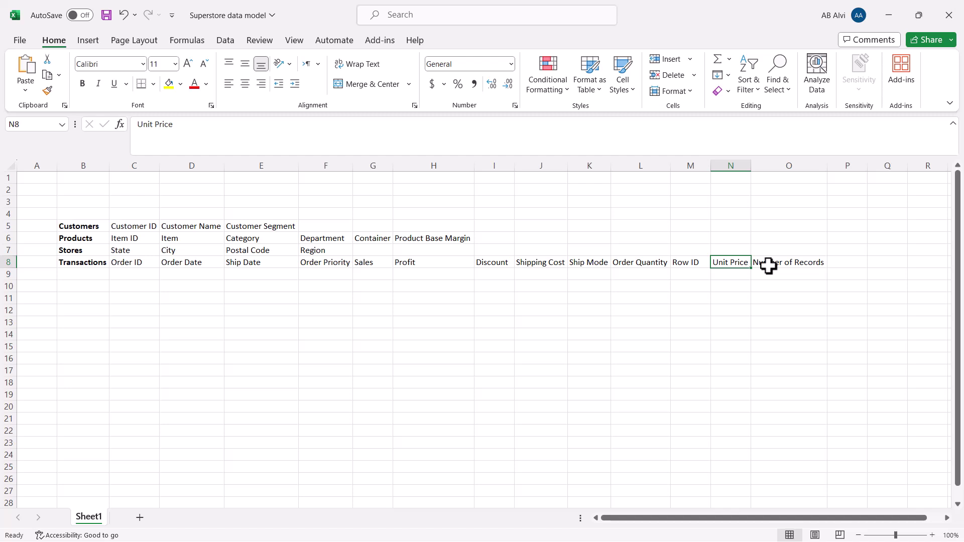
left_click(769, 266)
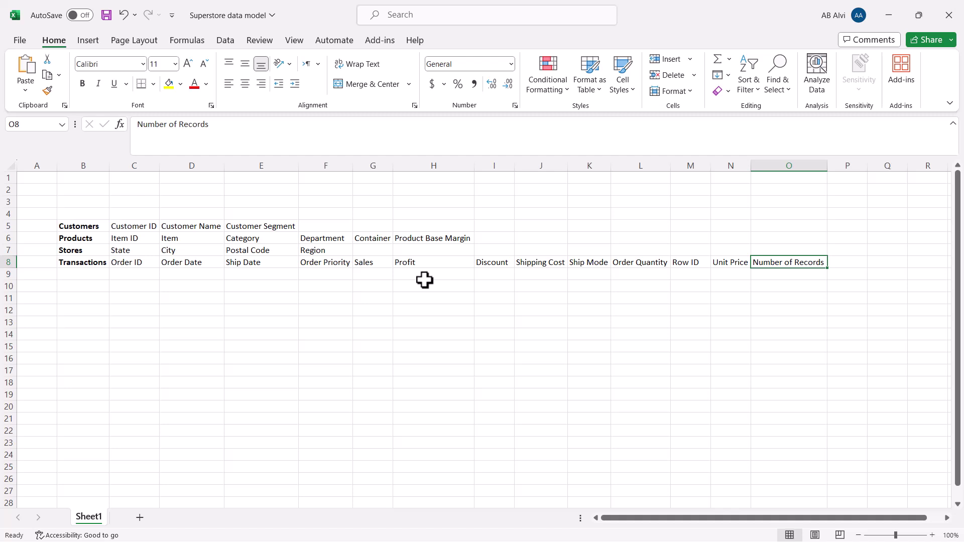
left_click(91, 226)
left_click_drag(93, 227, 92, 249)
left_click(123, 227)
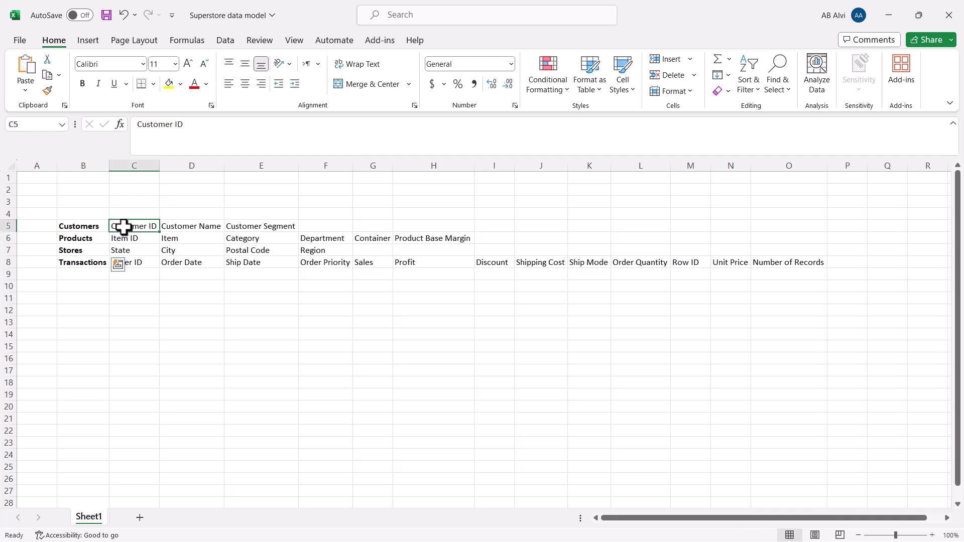